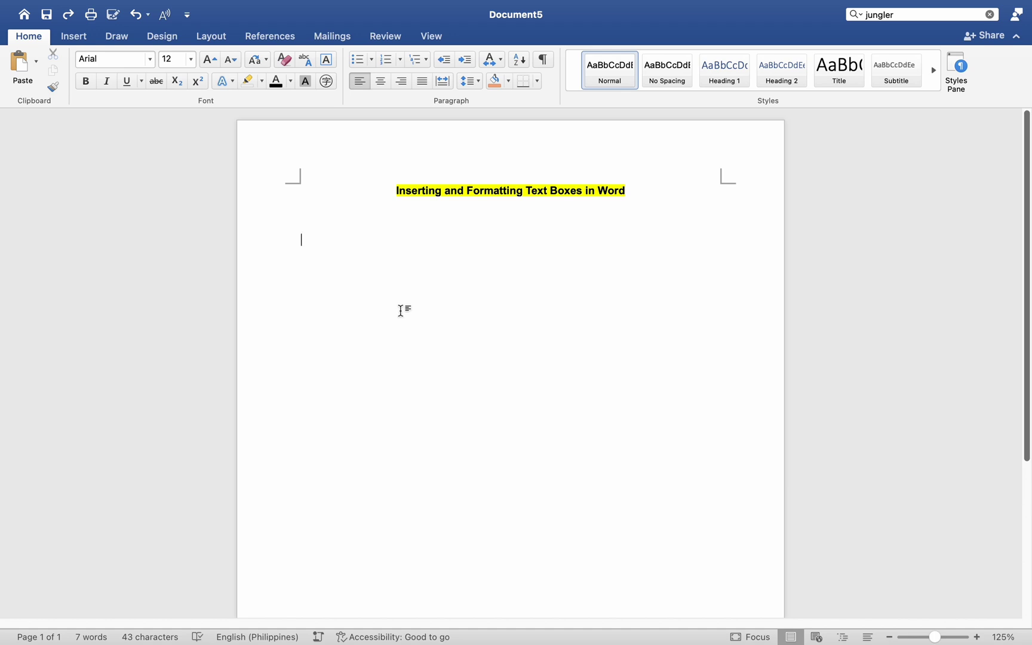
- Choose Draw Text Box from the Insert tab's Text Box menu
click(74, 36)
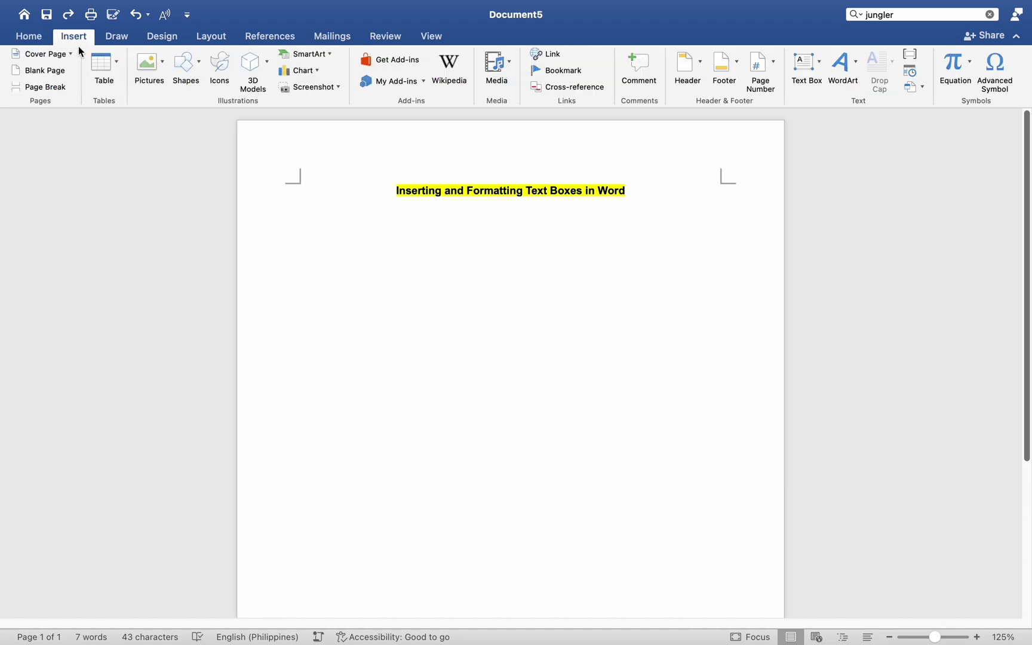
click(821, 64)
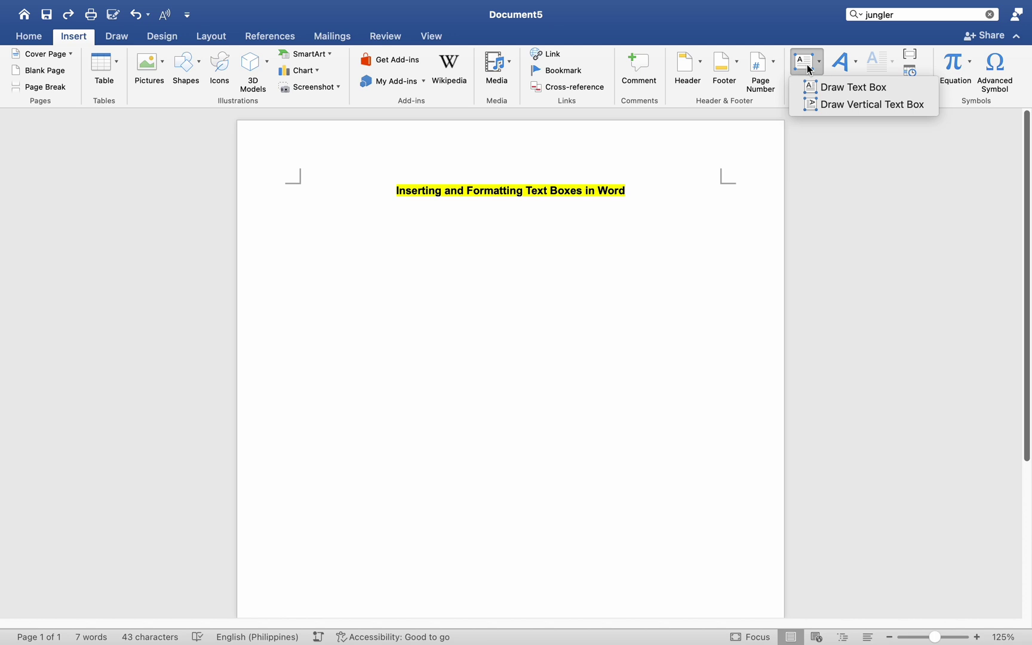
click(849, 90)
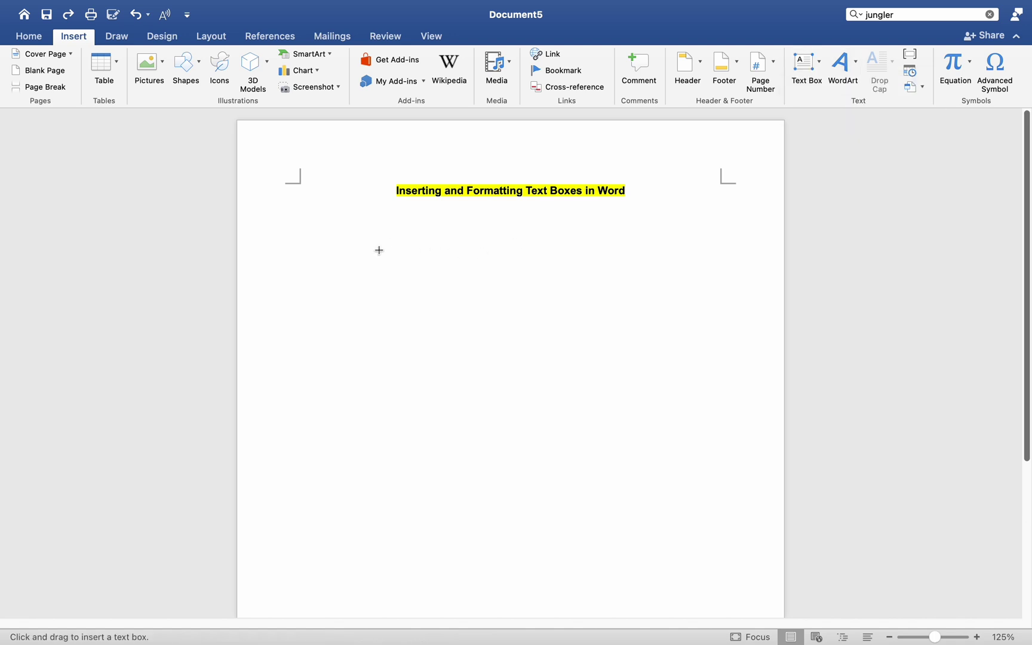
- Draw a text box below the title, paste the instruction paragraph, and select the box
drag(374, 255, 603, 346)
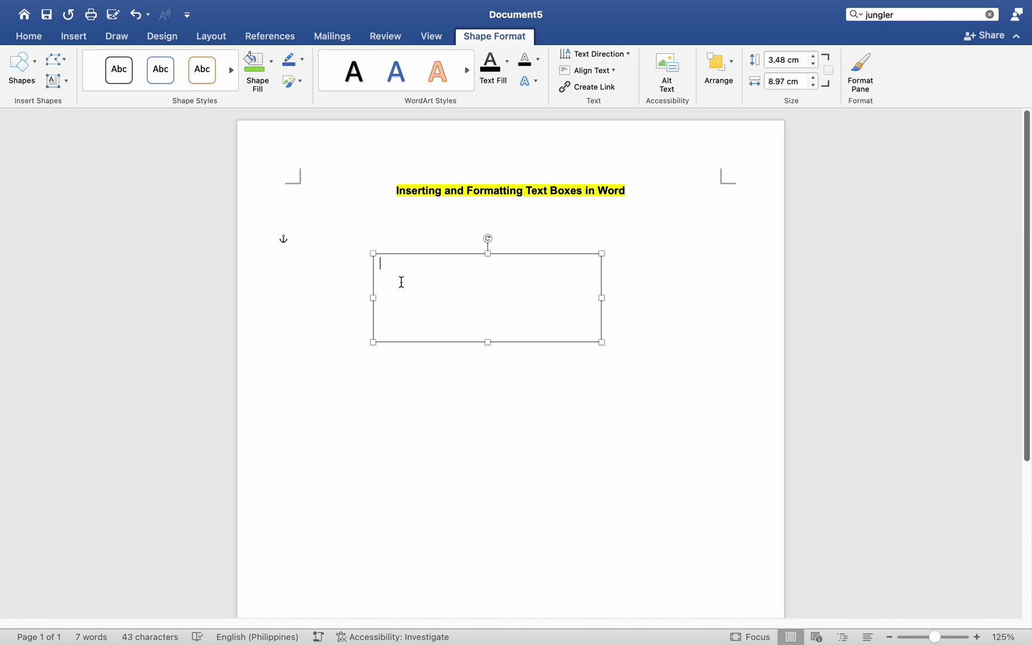
scroll(443, 436, down, 5)
scroll(438, 432, up, 5)
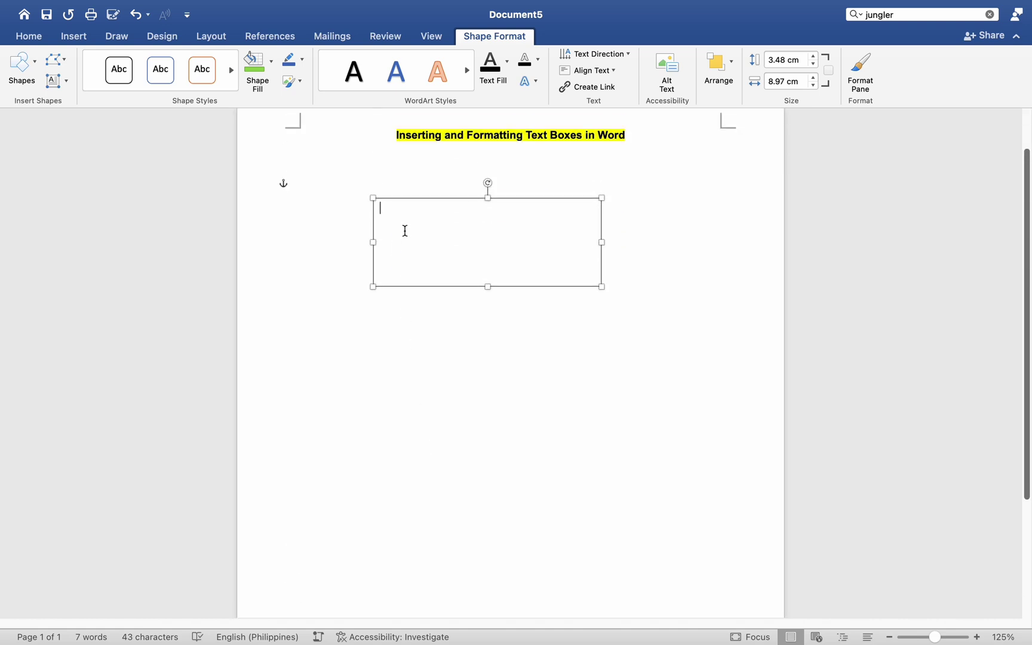
scroll(425, 375, down, 2)
scroll(424, 375, up, 2)
text(Launch Microsoft Word on your Mac and open the document in which you want to insert a text box. Navigate to the "Insert" tab in the top menu bar. Click on the "Text Box" button in the toolbar. It may appear as an icon with a square and a "T" inside or simply as "Text Box.")
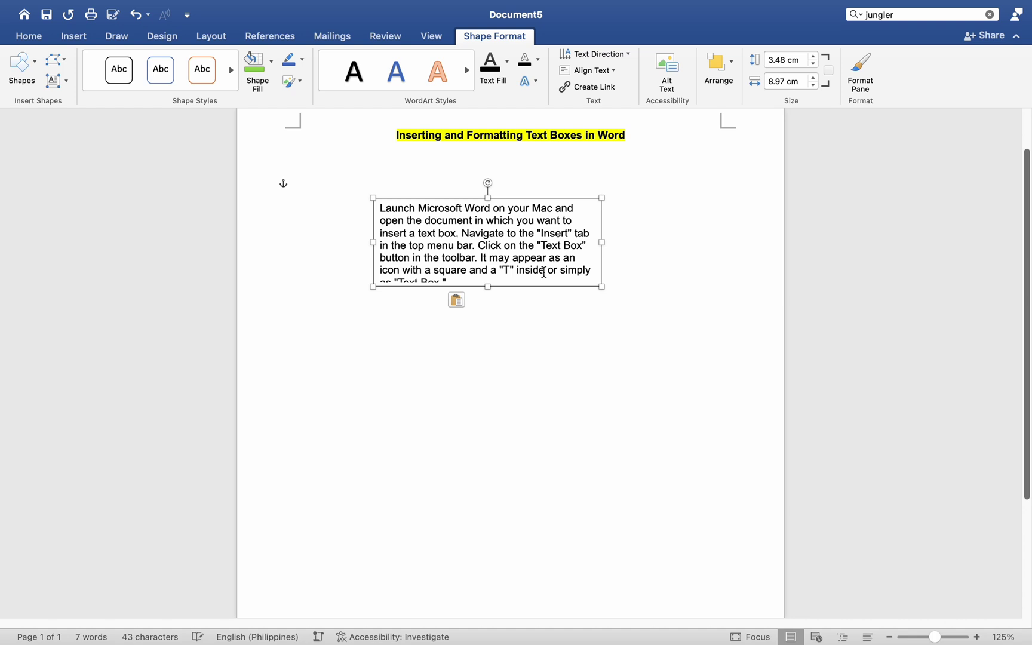
click(601, 226)
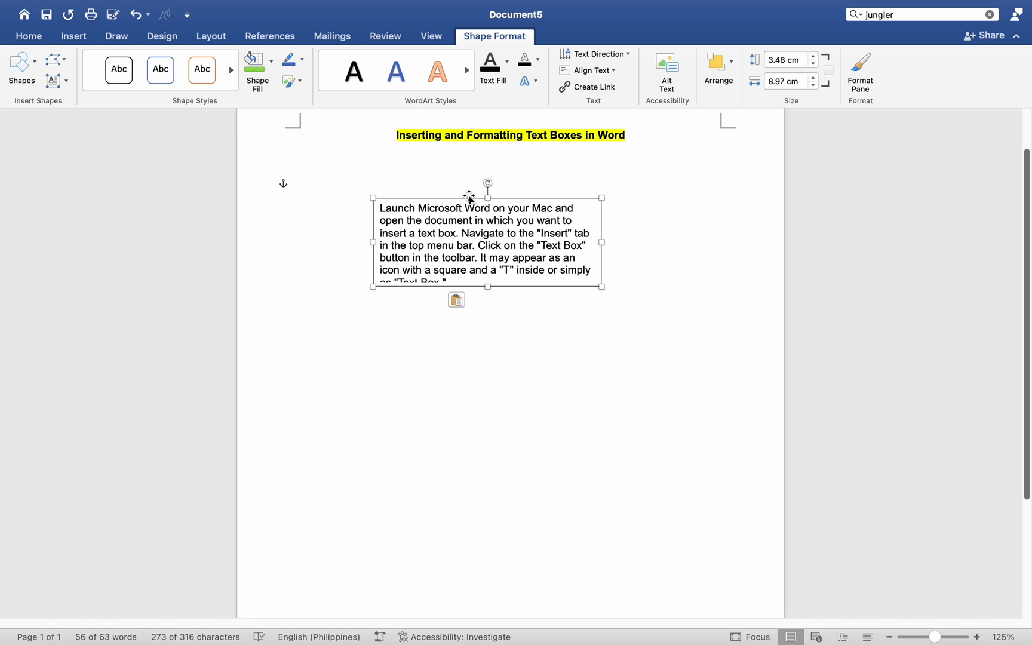
scroll(478, 143, up, 1)
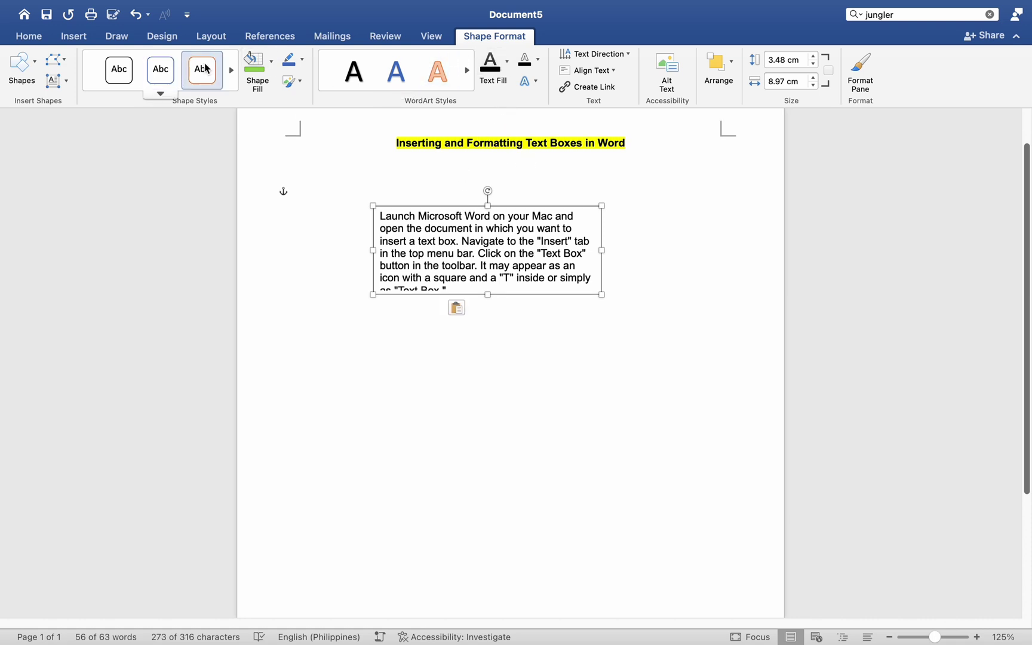
- Apply a gold theme colour as the text box's Shape Fill
click(271, 63)
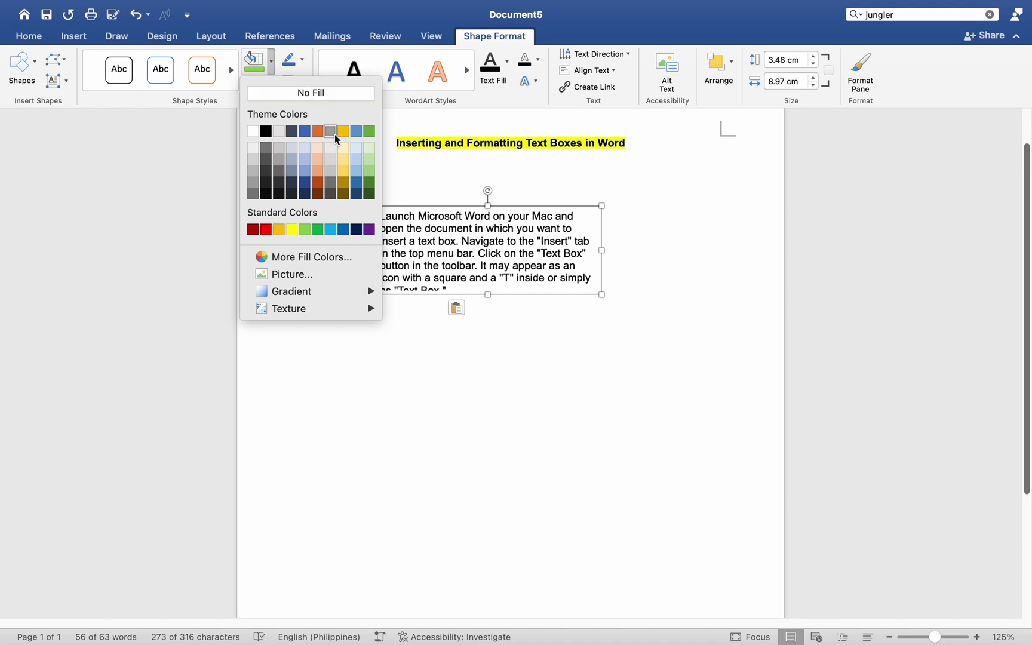
click(343, 173)
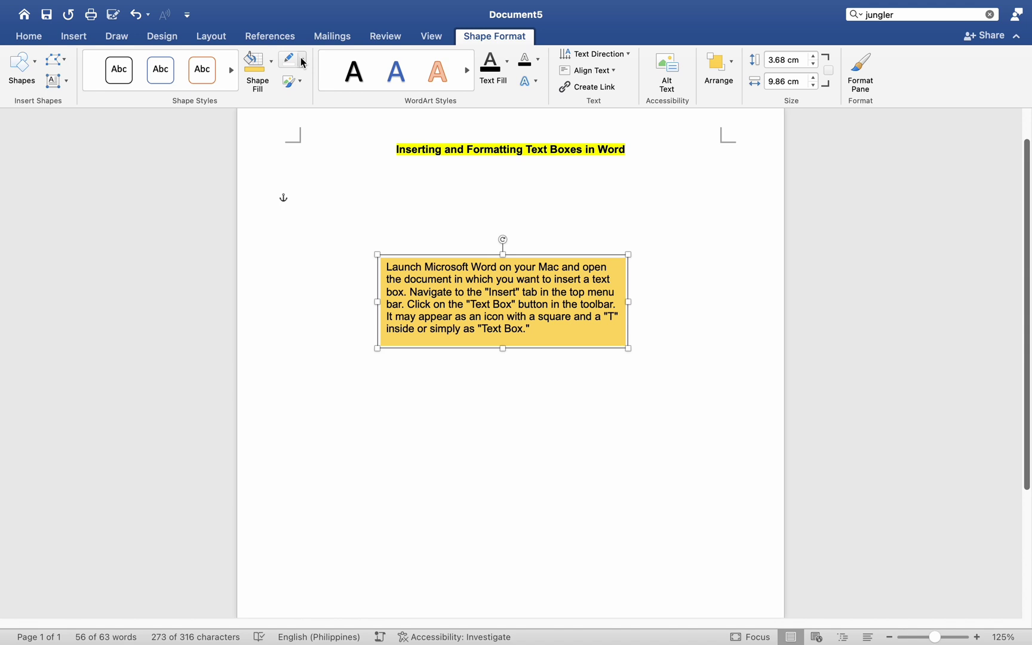
- Give the gold text box a dark outline colour using Shape Outline
click(304, 61)
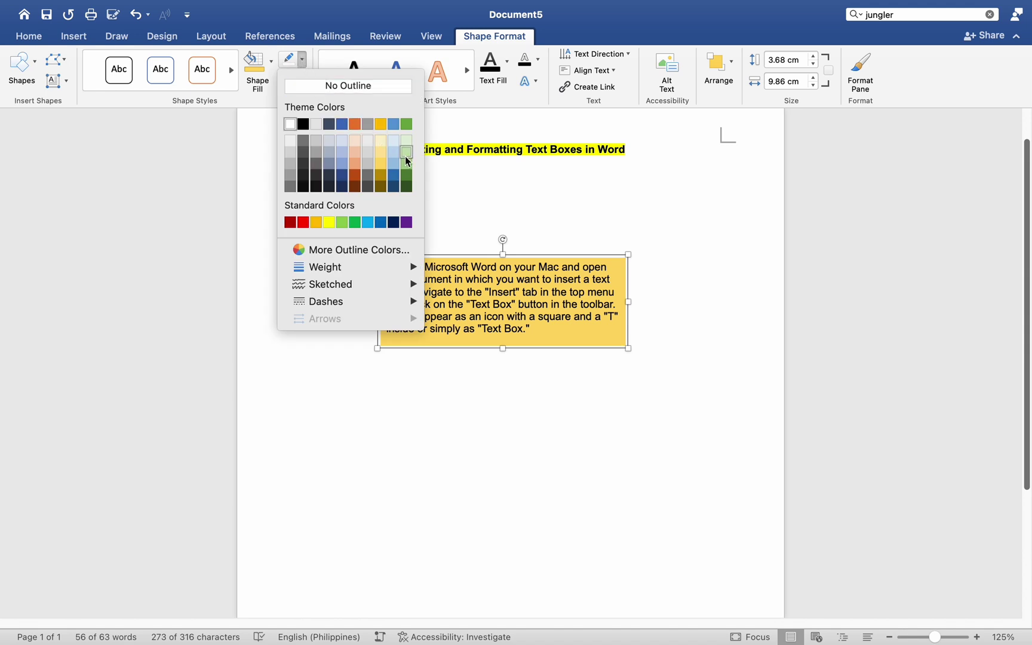
click(408, 161)
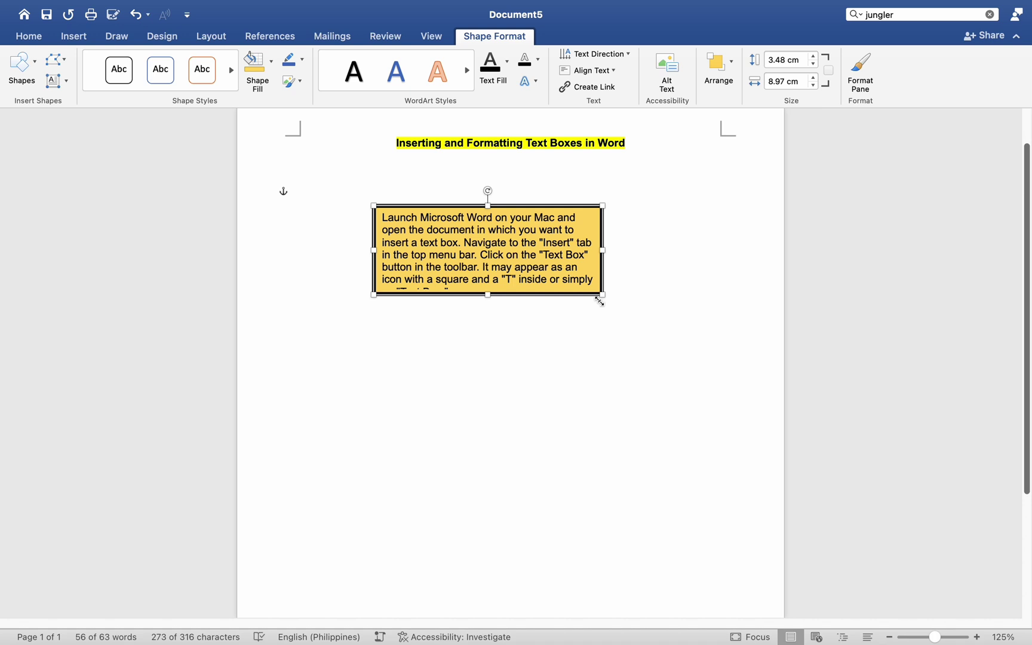
- Resize the text box so the paragraph fits, and shift it lower beneath the title
mouse_move(601, 294)
mouse_down()
mouse_move(615, 319)
mouse_move(611, 311)
mouse_up()
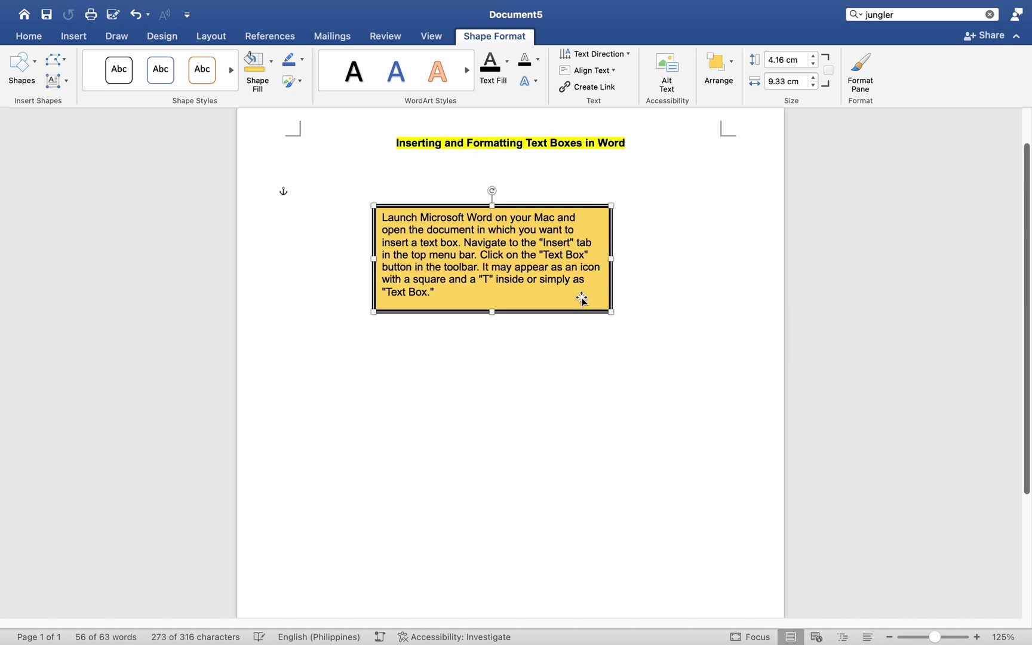
drag(611, 259, 625, 258)
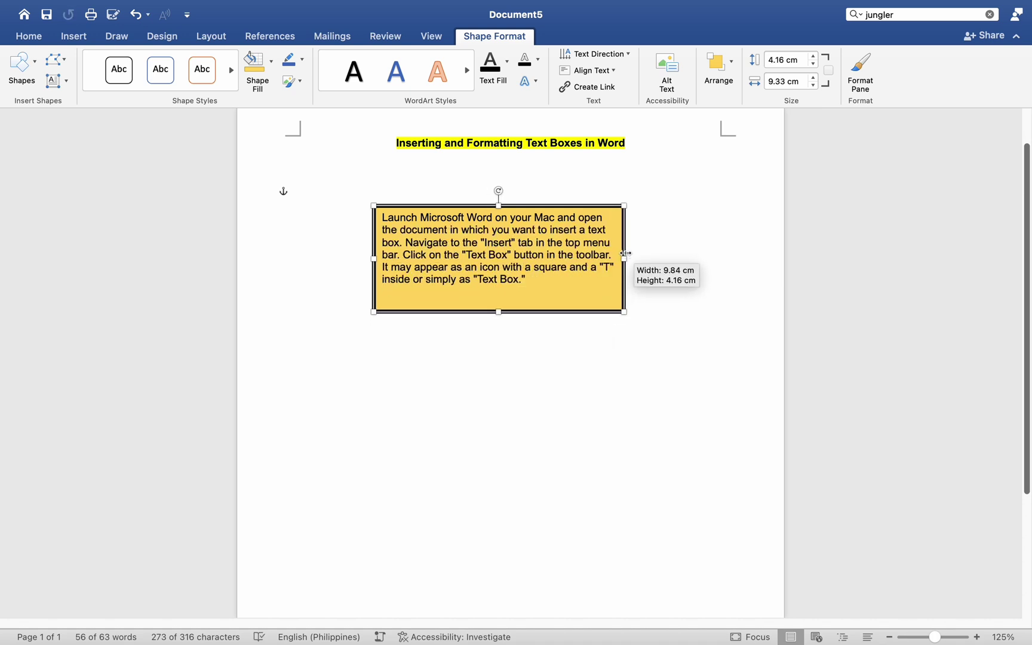
drag(502, 311, 502, 299)
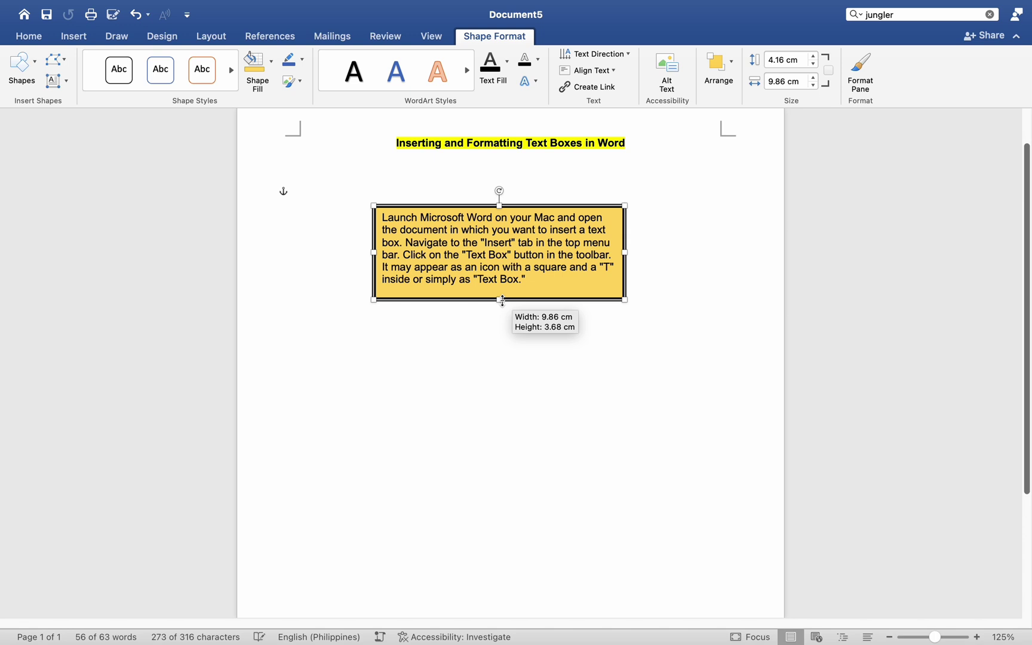
mouse_move(527, 206)
mouse_down()
mouse_move(531, 258)
mouse_move(531, 244)
mouse_up()
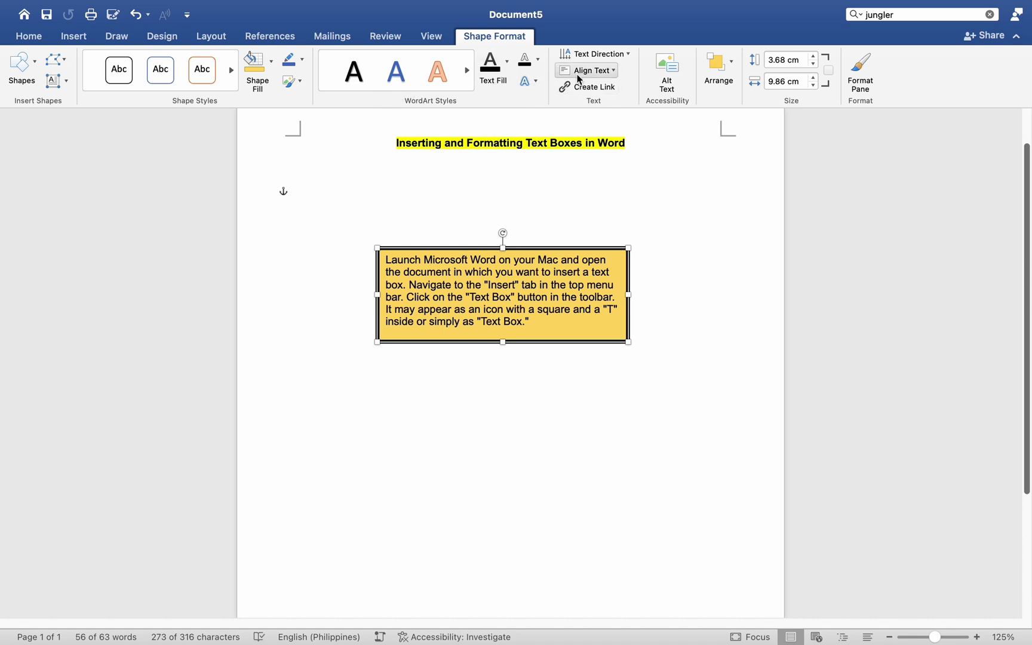
- Check the Text Direction and Align Text menus, leaving text direction unchanged
click(628, 53)
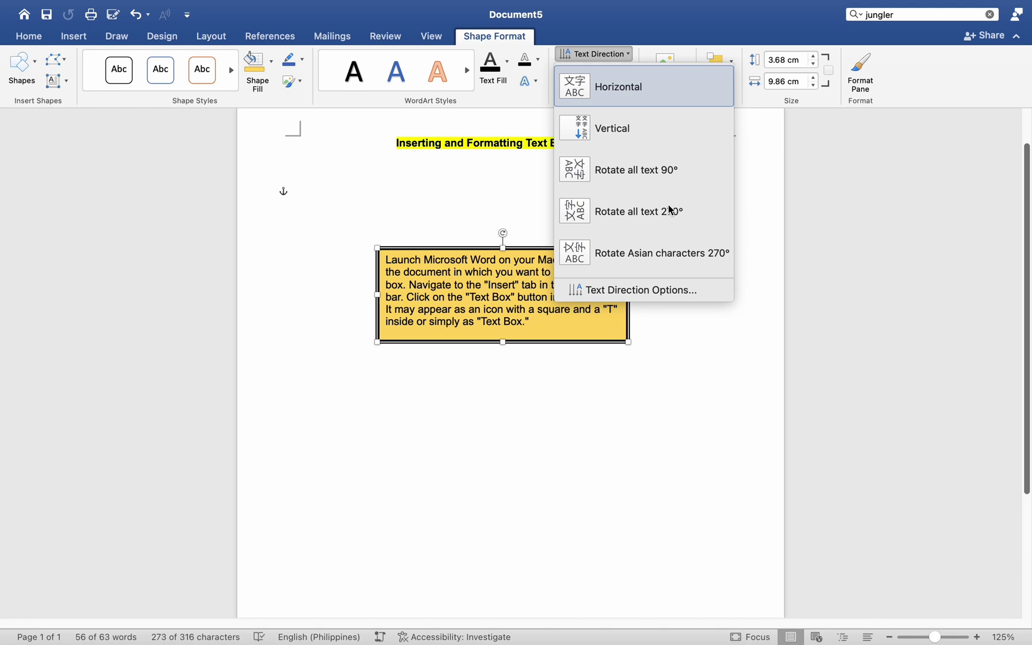
click(750, 190)
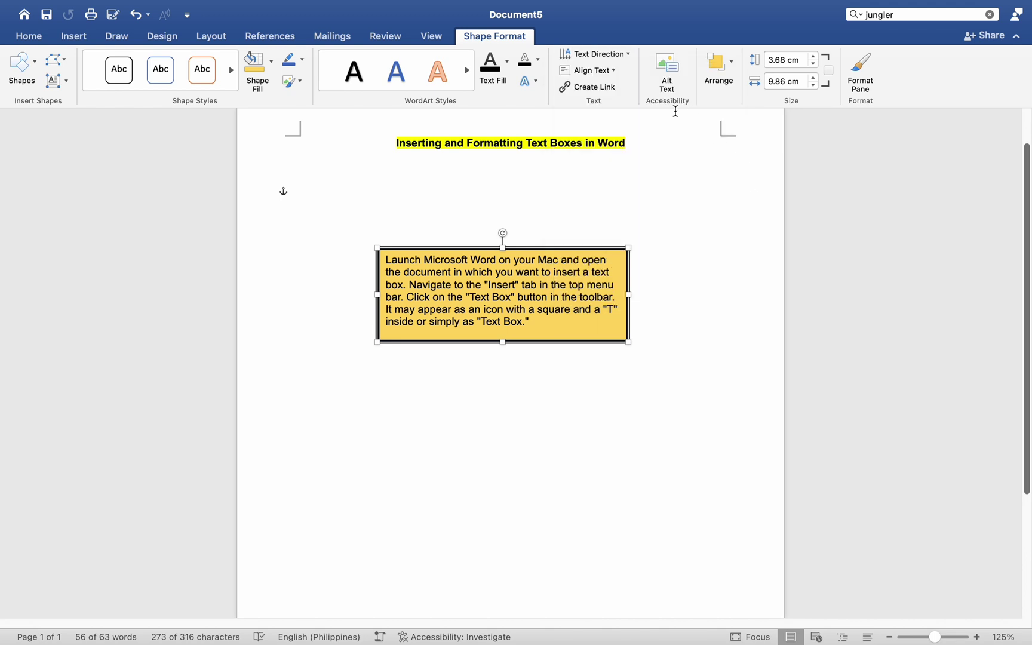
click(614, 72)
click(603, 138)
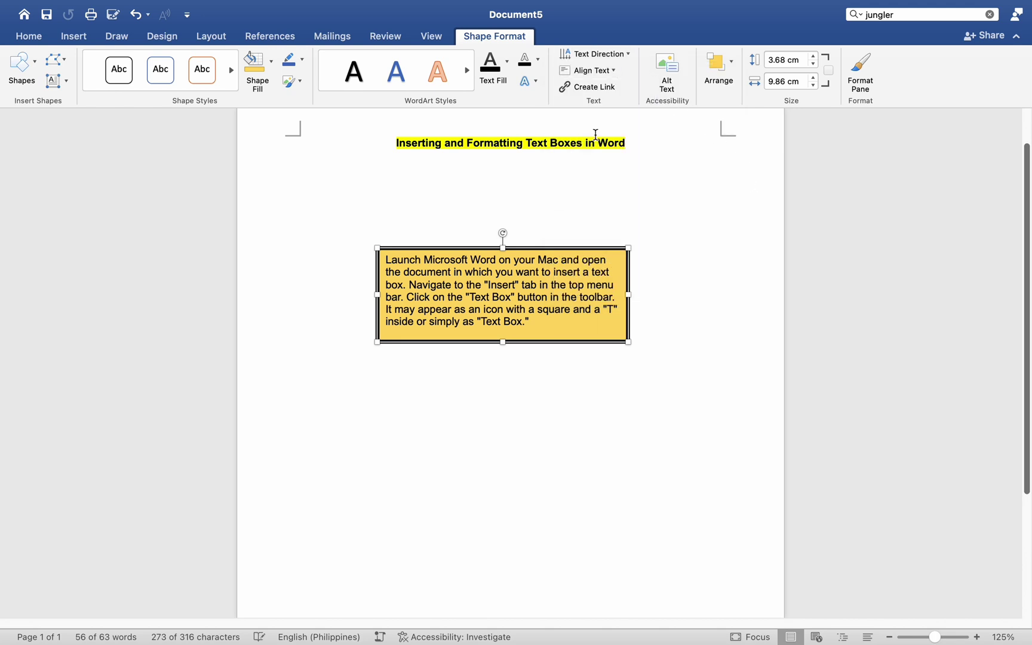